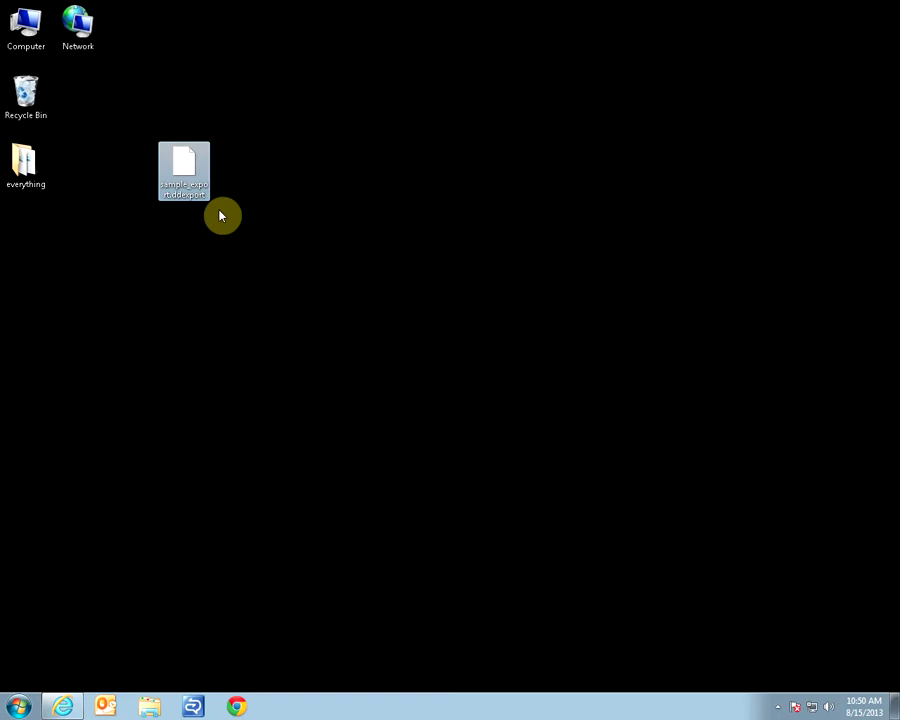
Launch ProjectManagerUI from C:\Program Files\Dundas Data Visualization Inc\Dundas Dashboard\Instance447\Tools\ProjectManager.
key("super+e")
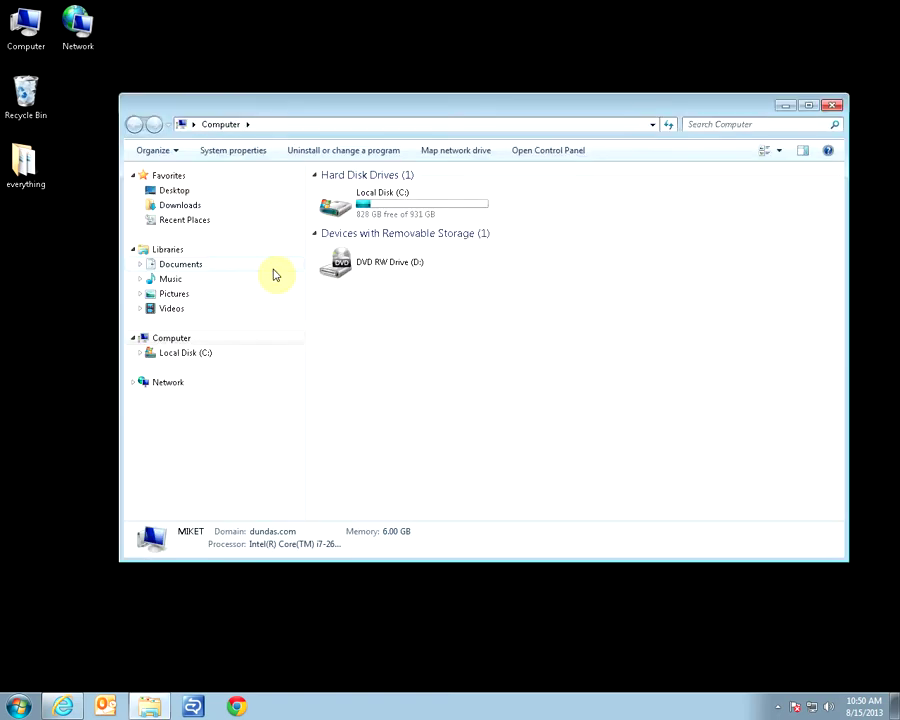
double_click(388, 210)
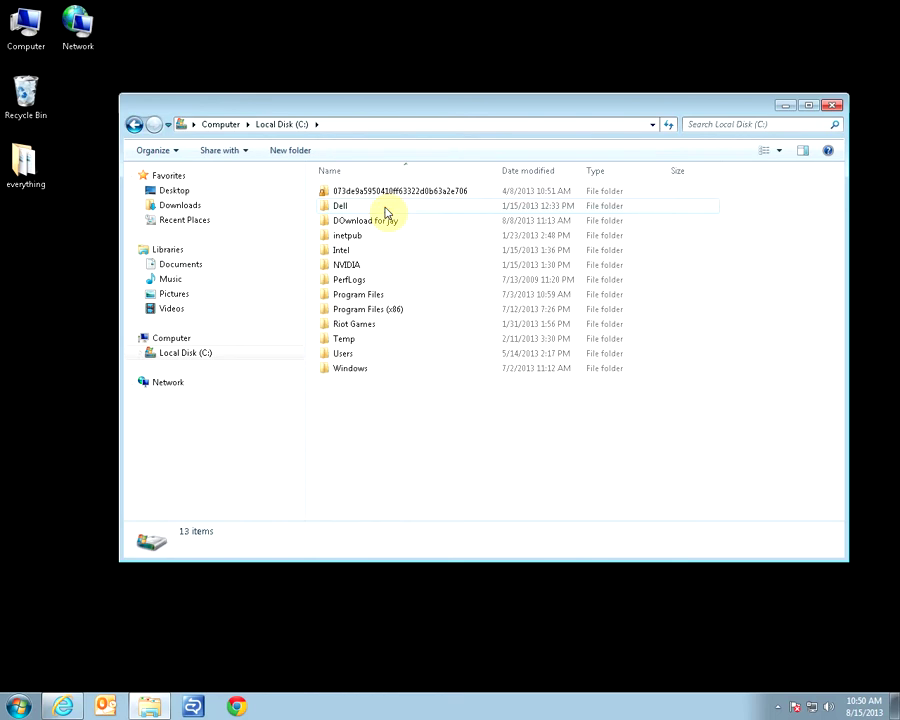
double_click(406, 296)
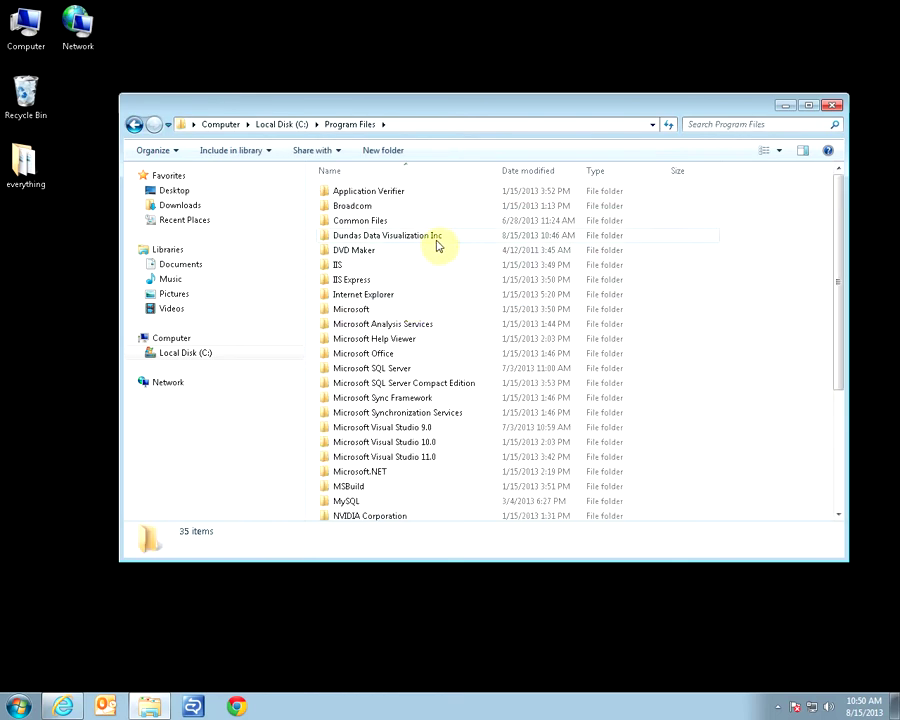
double_click(443, 243)
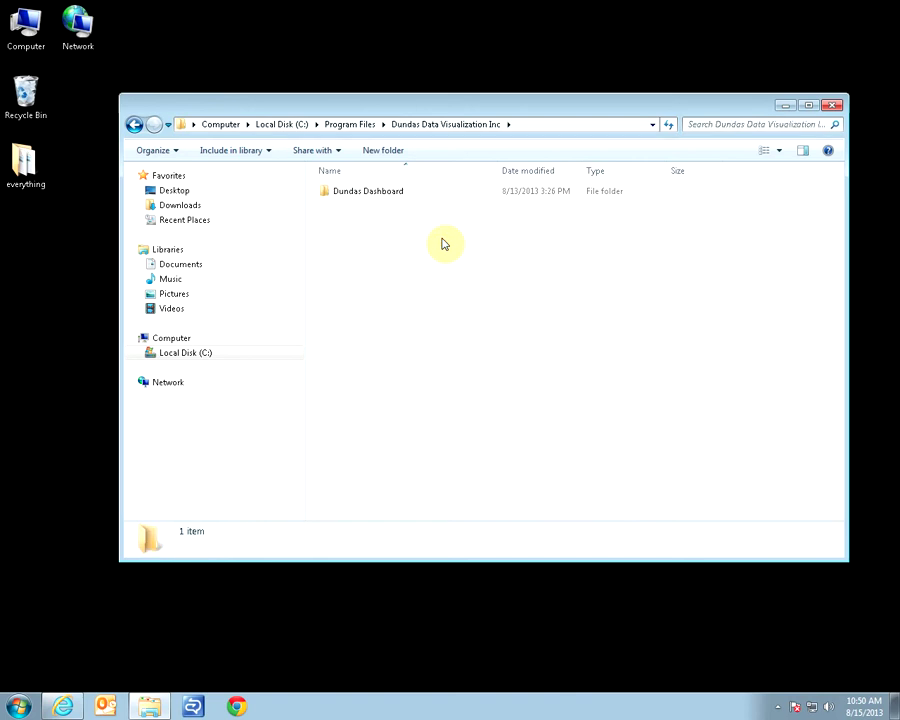
double_click(398, 193)
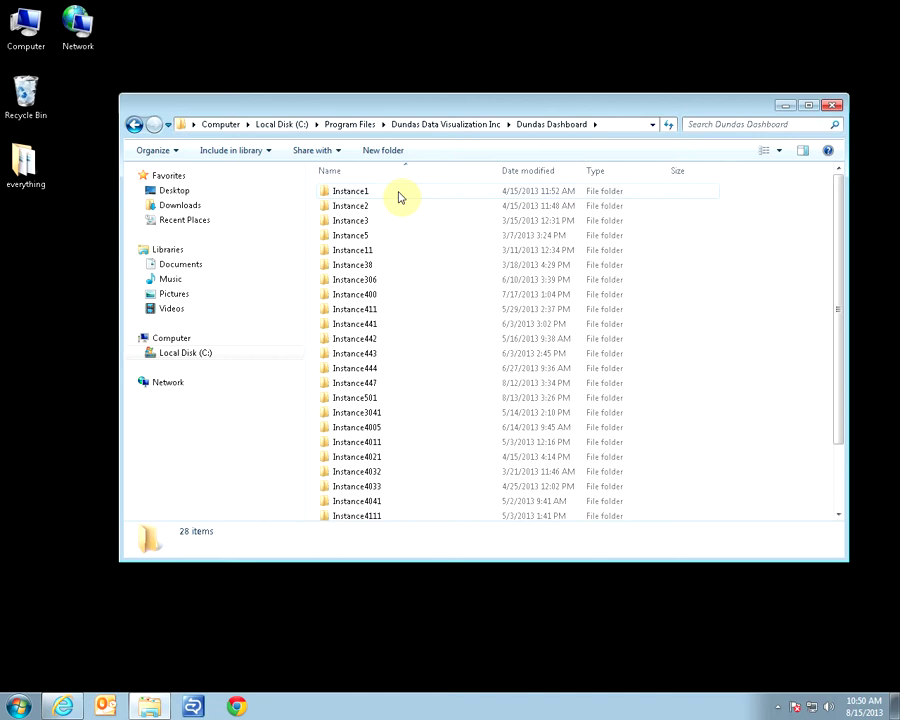
double_click(392, 384)
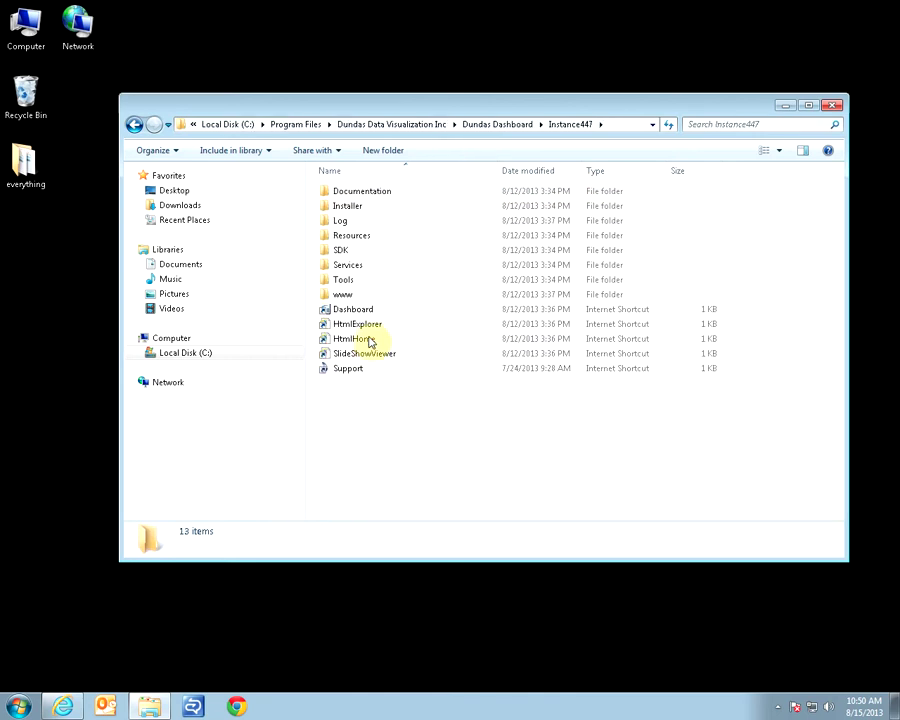
double_click(352, 280)
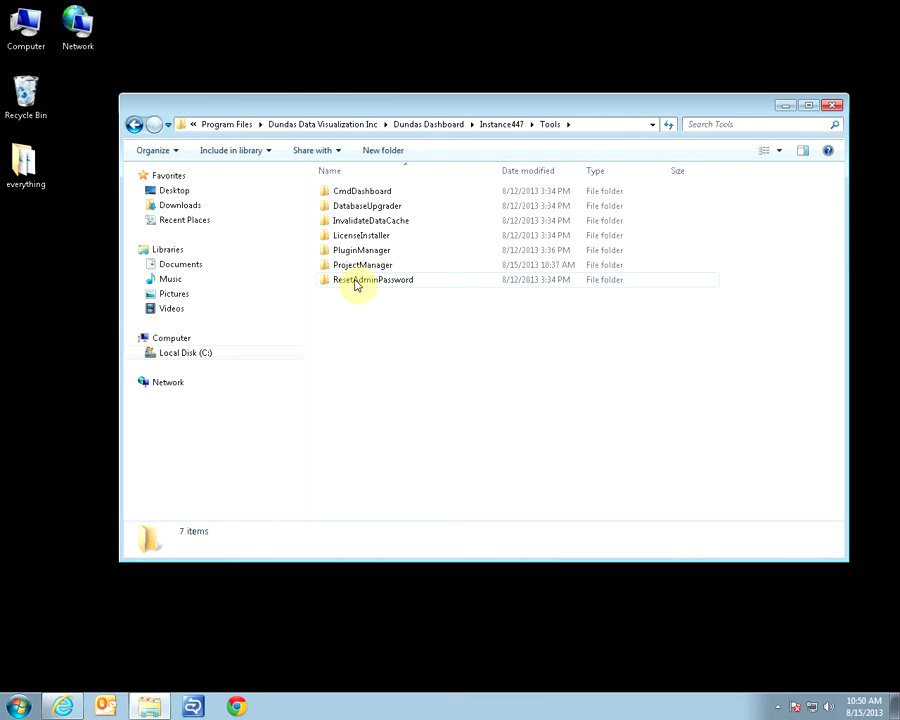
double_click(396, 266)
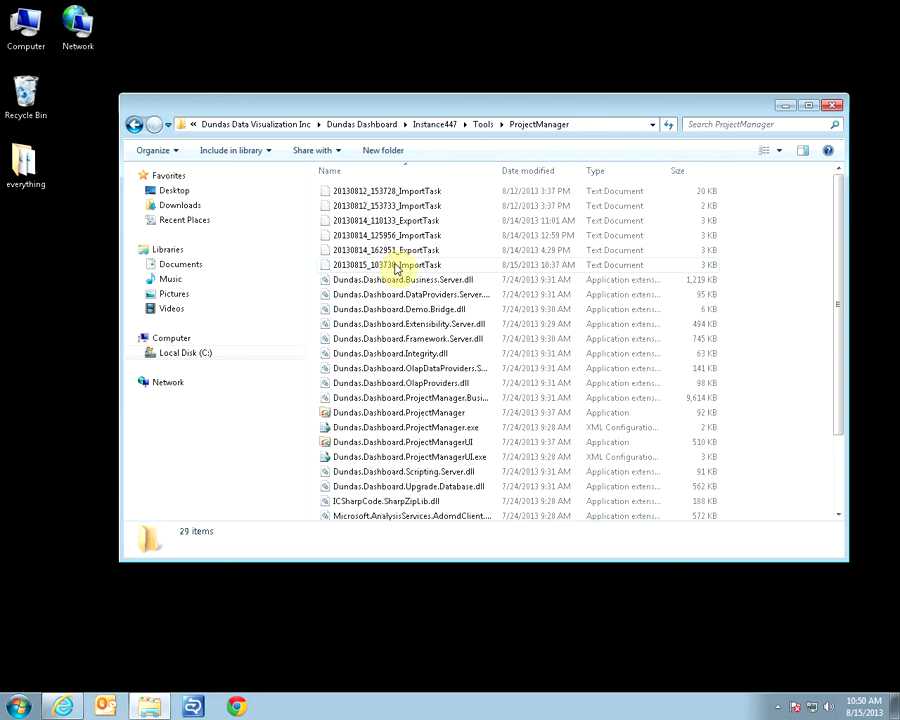
double_click(421, 444)
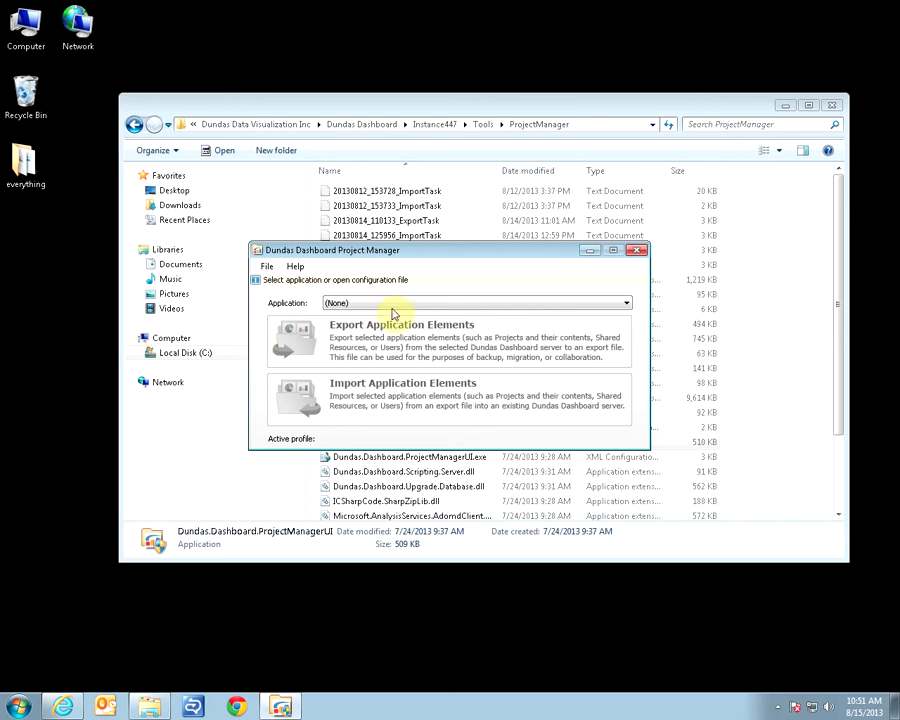
Select Dundas Dashboard 4.0.4 Rev 7 (Instance447) as the application and start Import Application Elements.
left_click(482, 303)
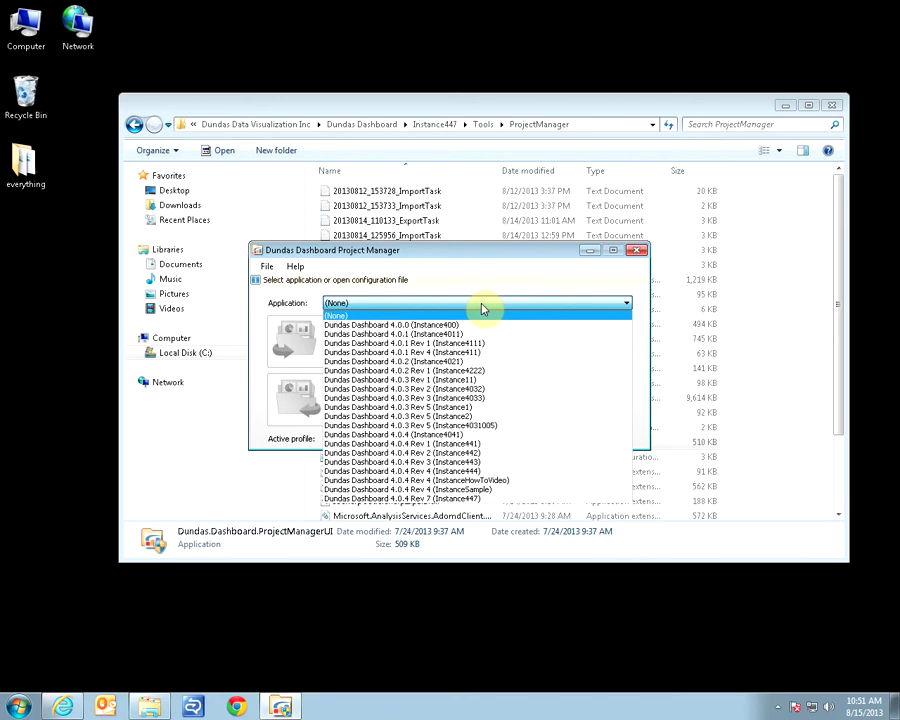
left_click(482, 499)
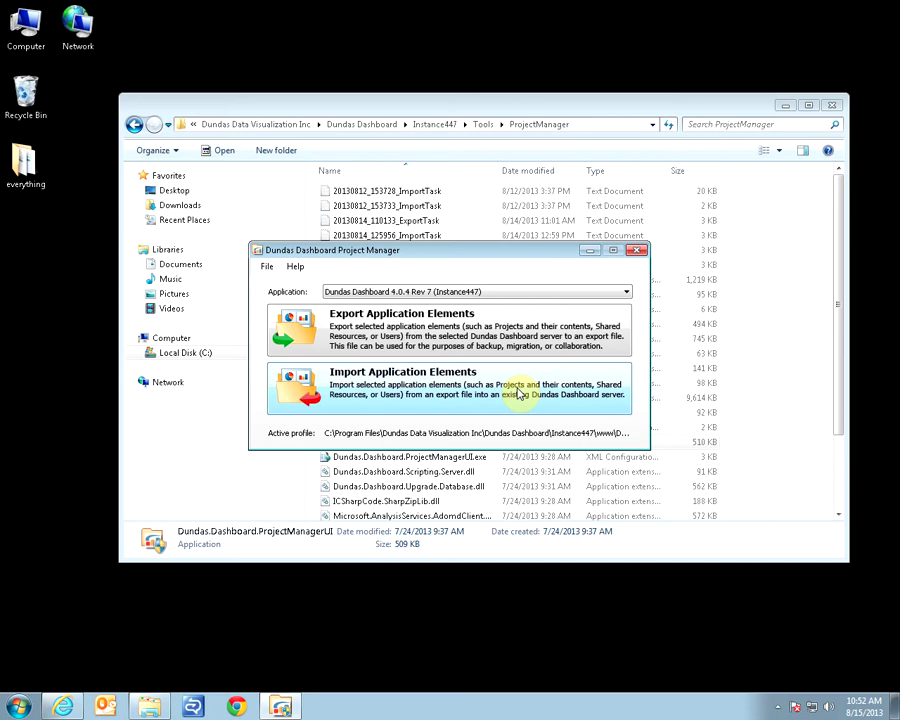
left_click(518, 393)
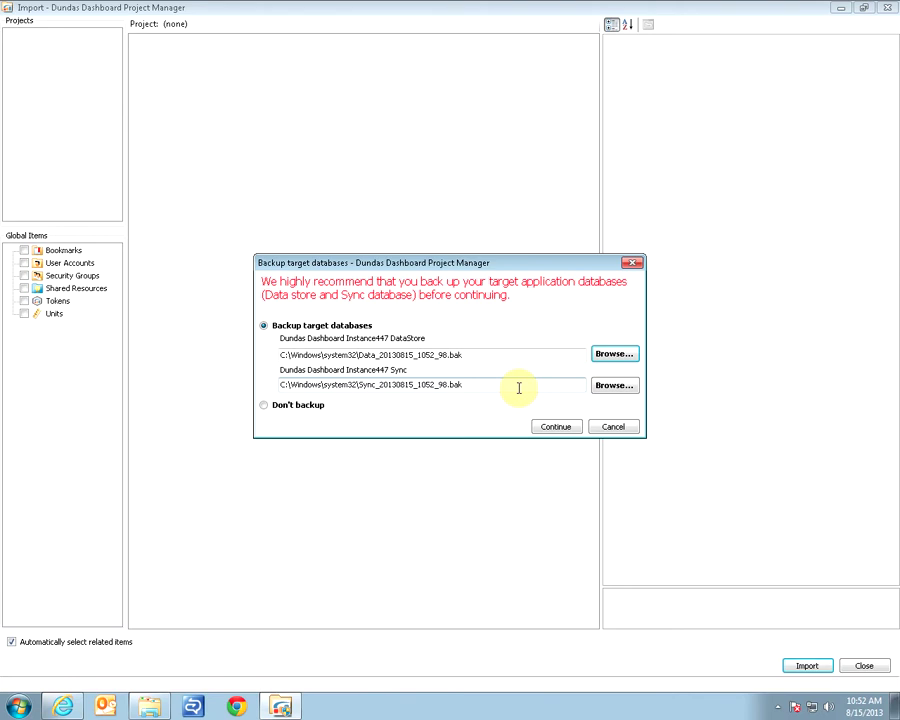
Choose Don't backup for the target databases and continue.
left_click(317, 405)
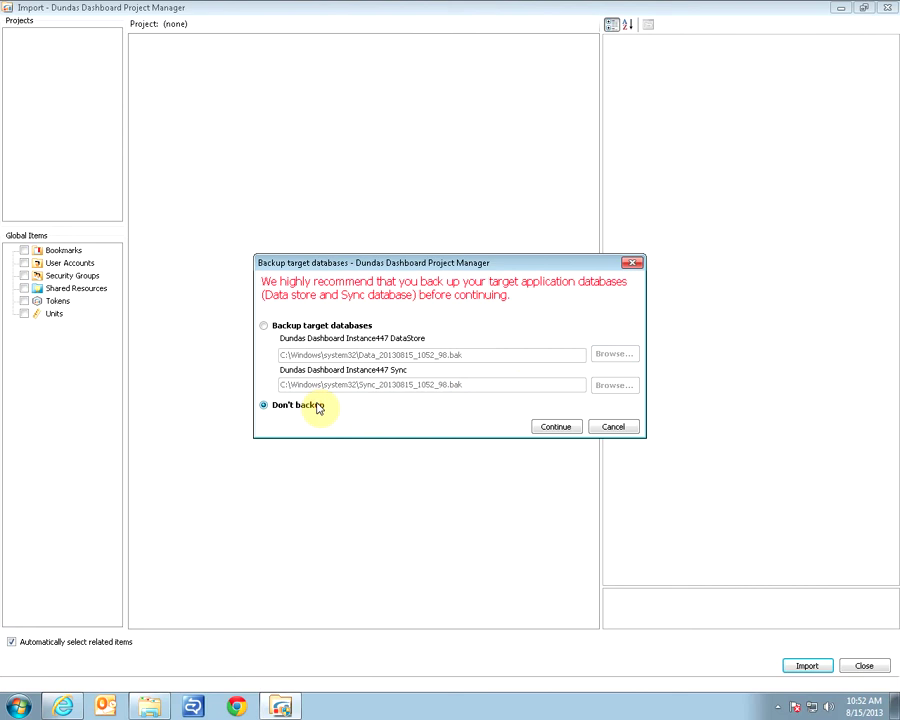
left_click(562, 430)
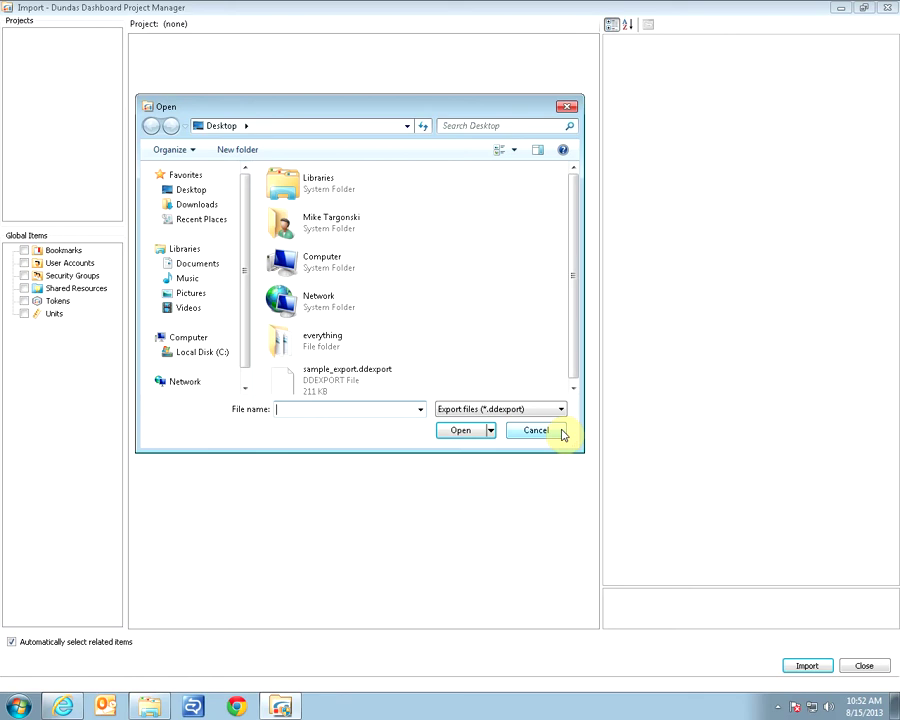
Open sample_export.ddexport from the Desktop as the import file.
left_click(388, 376)
left_click(460, 431)
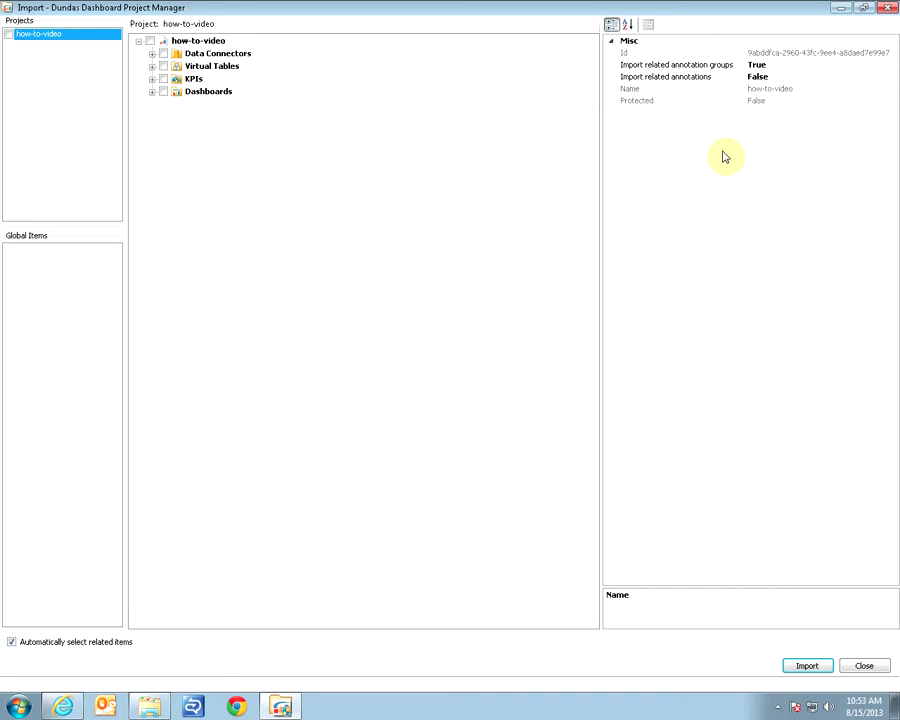
Import the whole how-to-video project, dismiss the Import Report, and close Project Manager.
left_click(9, 36)
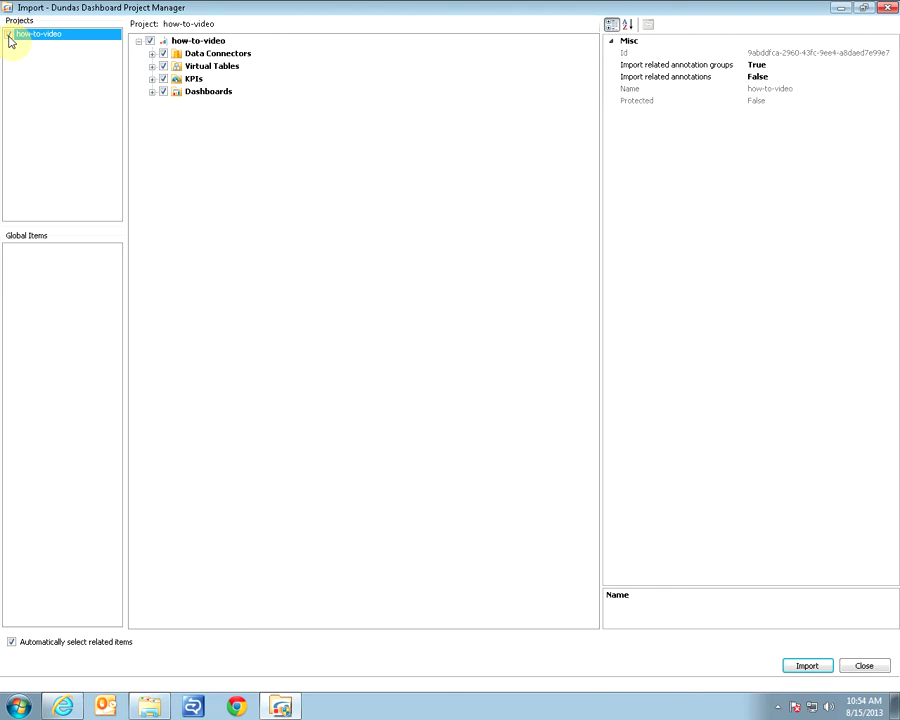
left_click(807, 666)
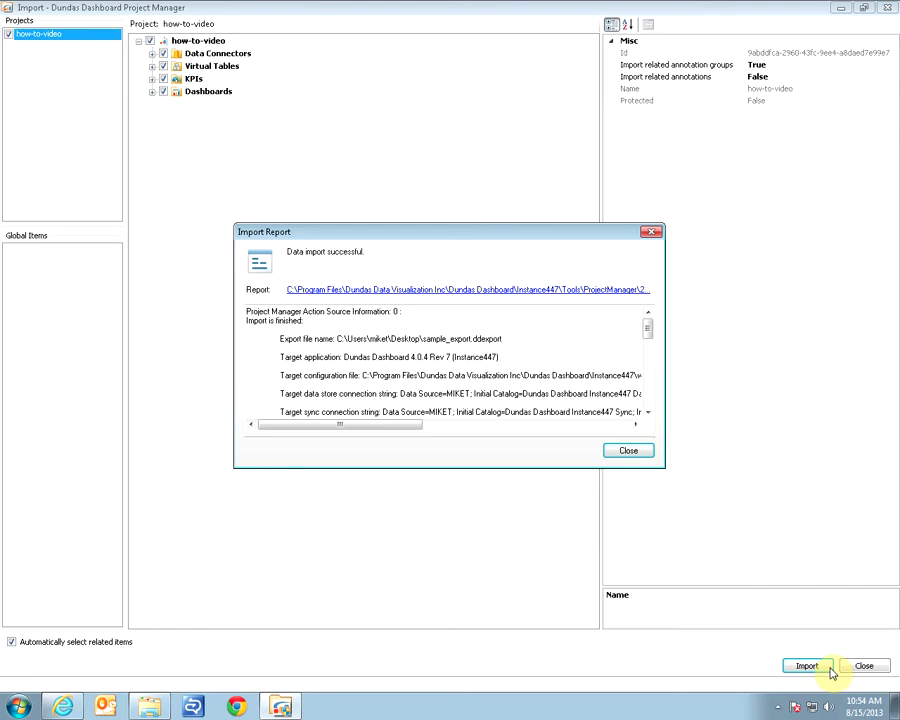
left_click(630, 452)
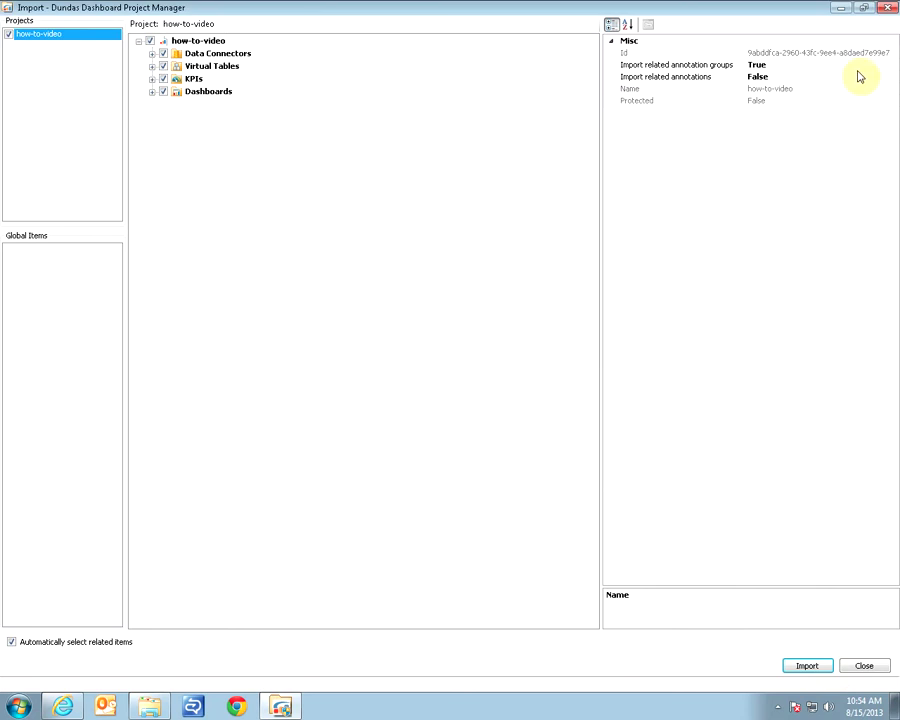
left_click(887, 10)
left_click(639, 253)
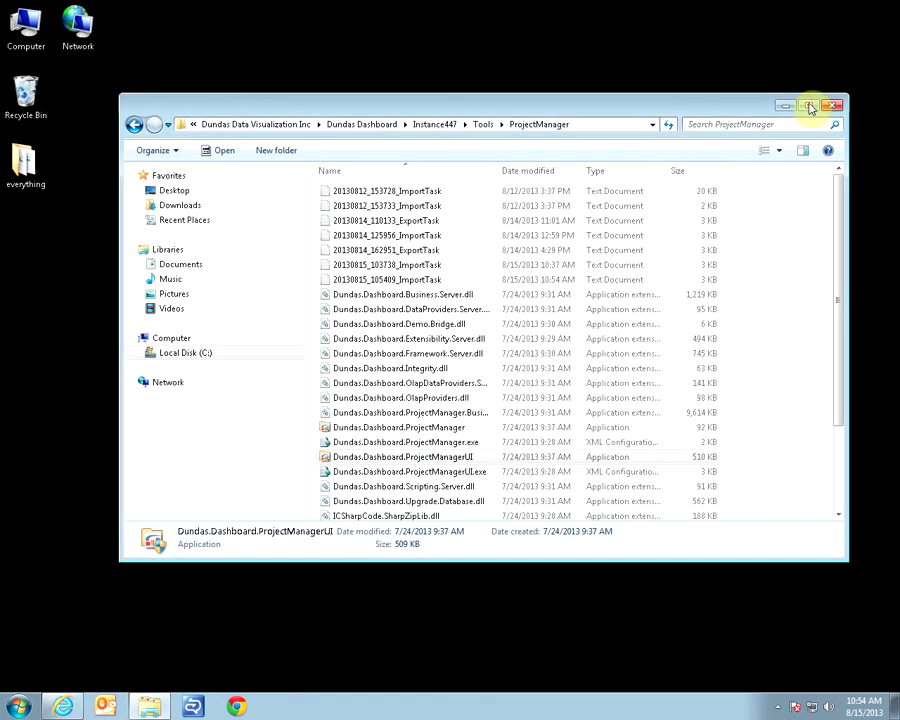
Close the ProjectManager folder and log into Dundas Dashboard with the administrator user name and password.
left_click(833, 106)
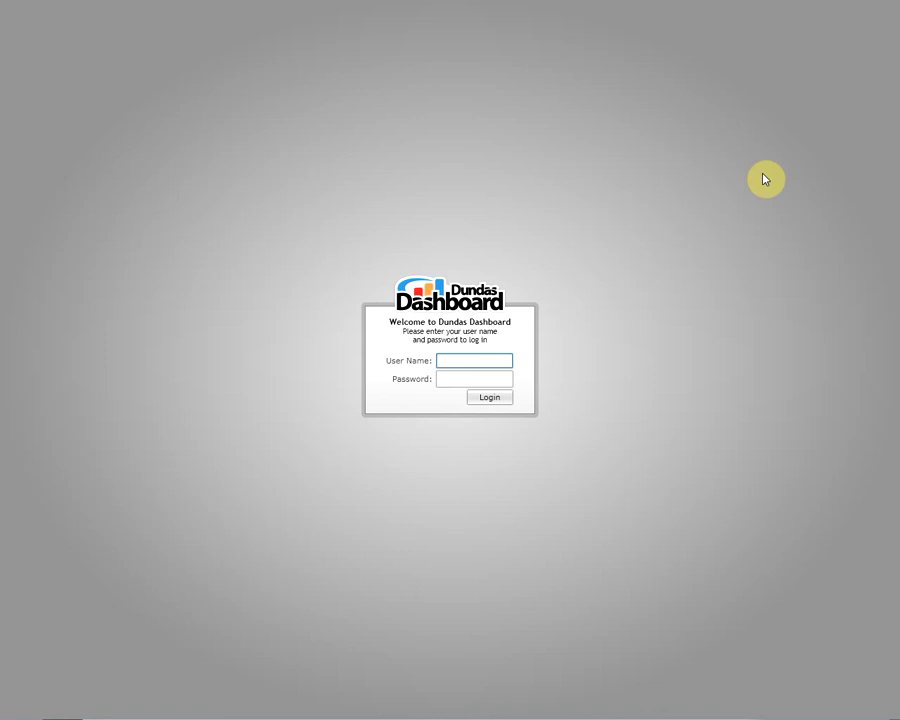
type("admin")
key("Tab")
type("admi")
key("Return")
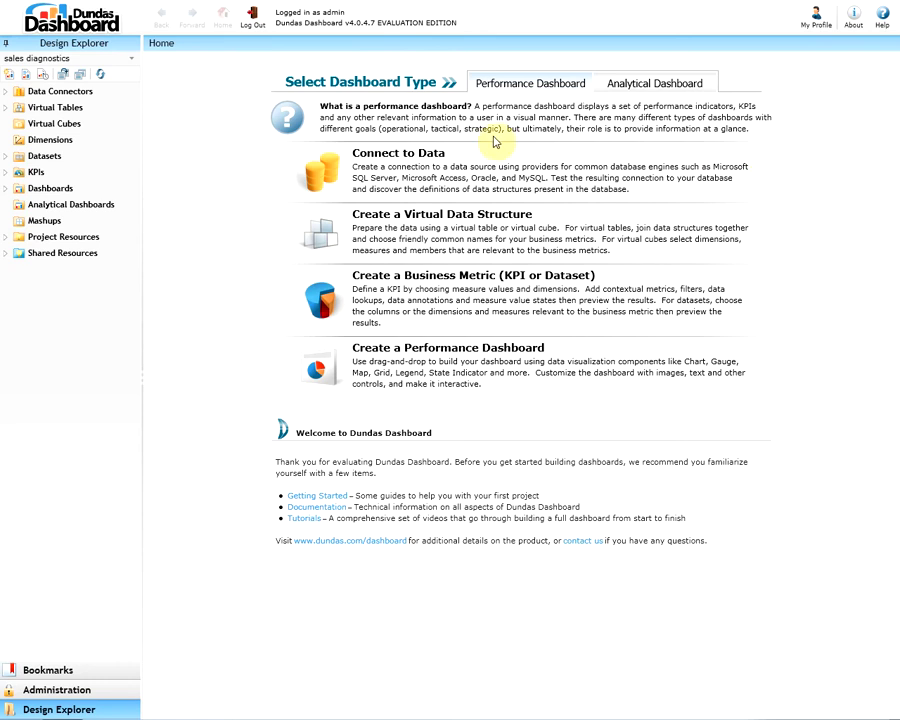
Switch Design Explorer to the how-to-video project and open Dashboard1 under Dashboards.
left_click(135, 64)
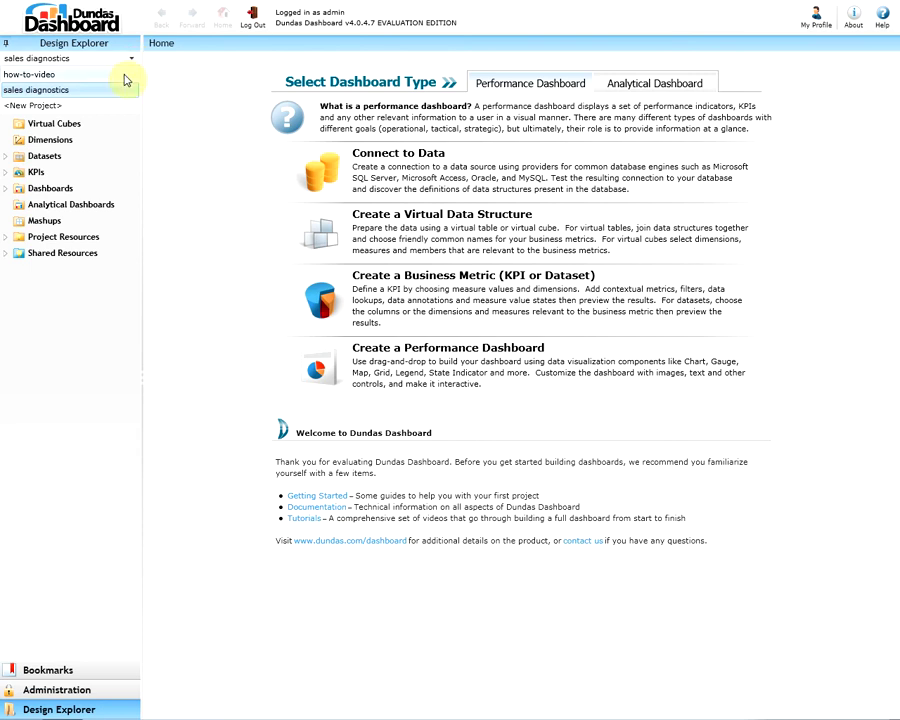
left_click(125, 75)
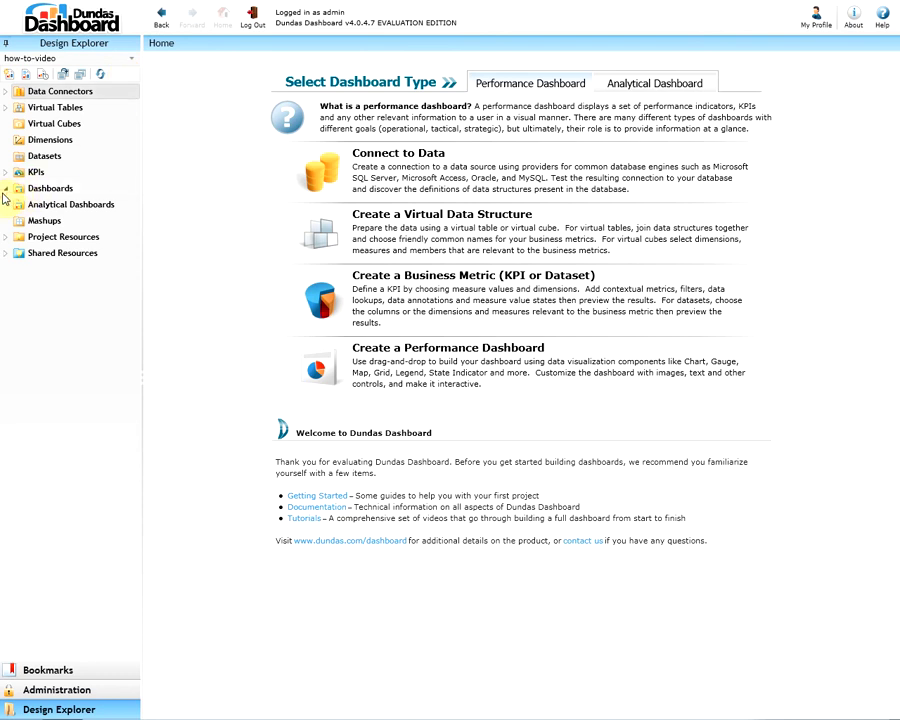
left_click(6, 190)
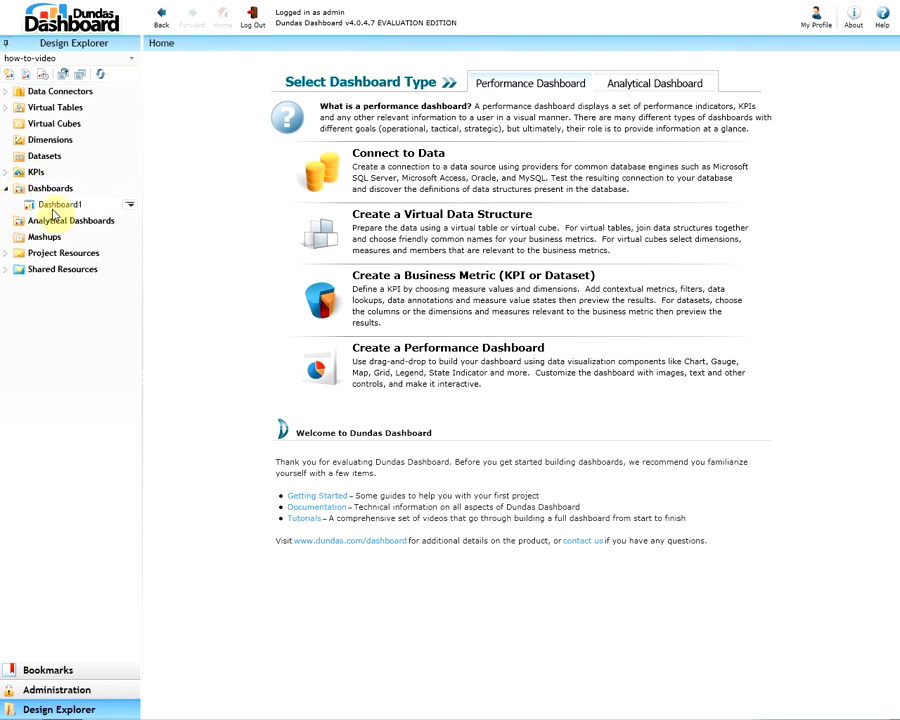
left_click(52, 208)
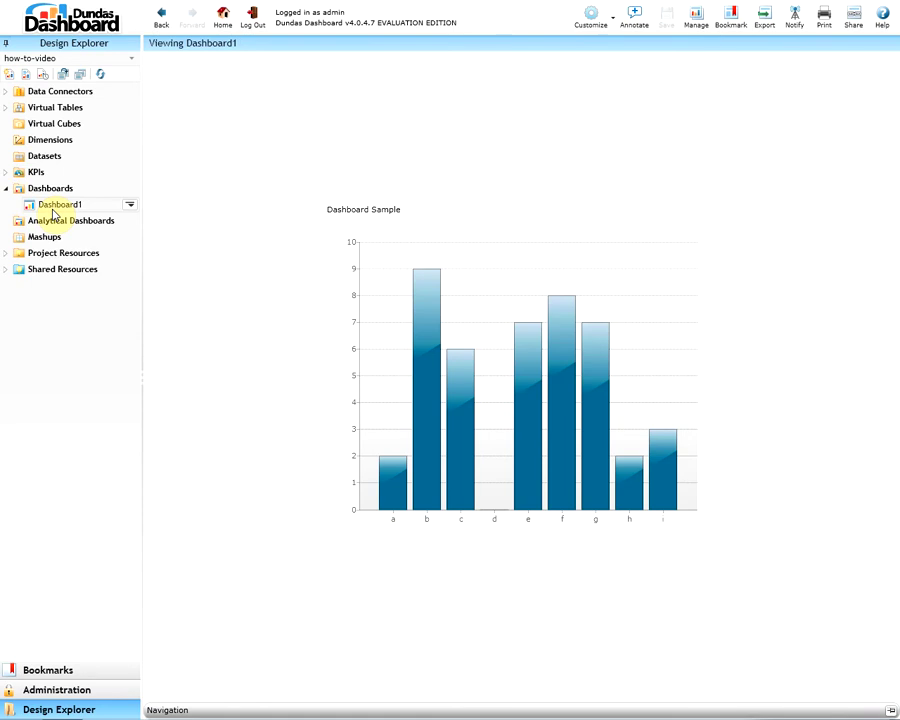